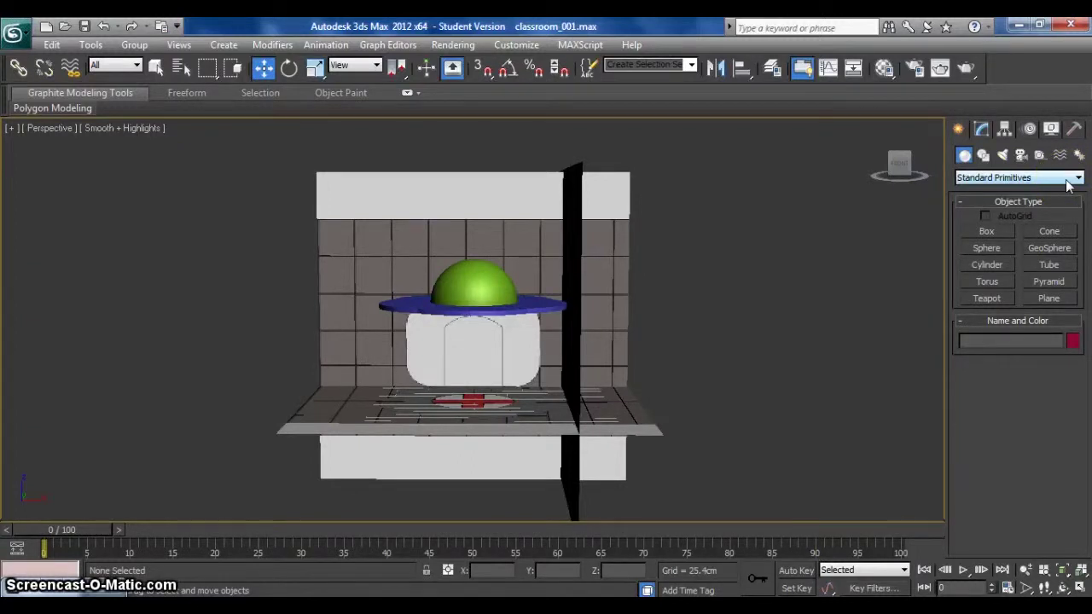
- Create an Extended Primitives OilTank about 140.6 cm radius and 227.4 cm tall with a flatter, lower cap
left_click(1066, 178)
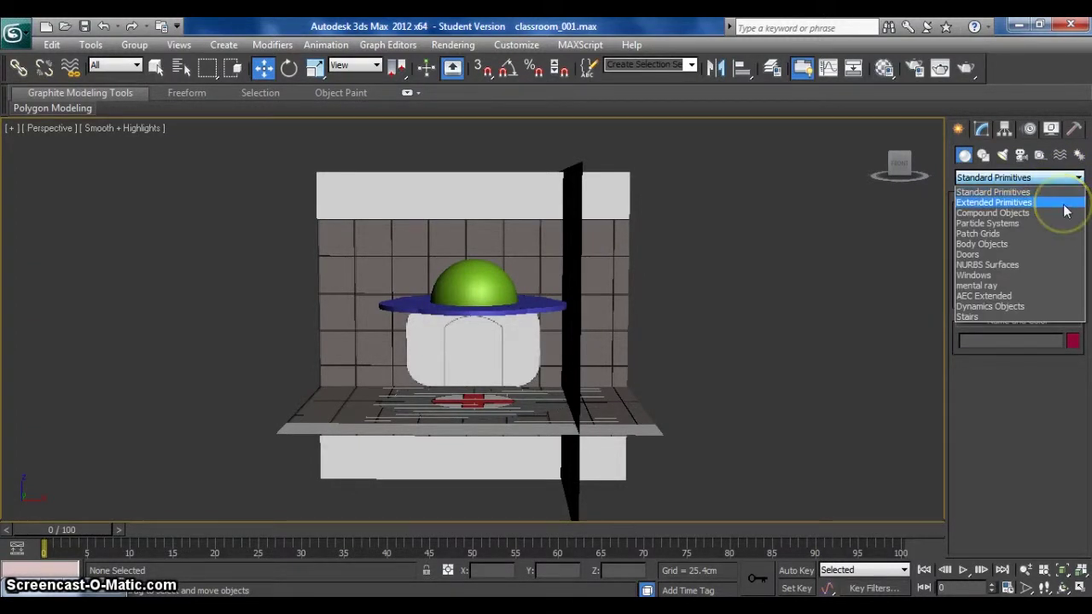
left_click(1064, 205)
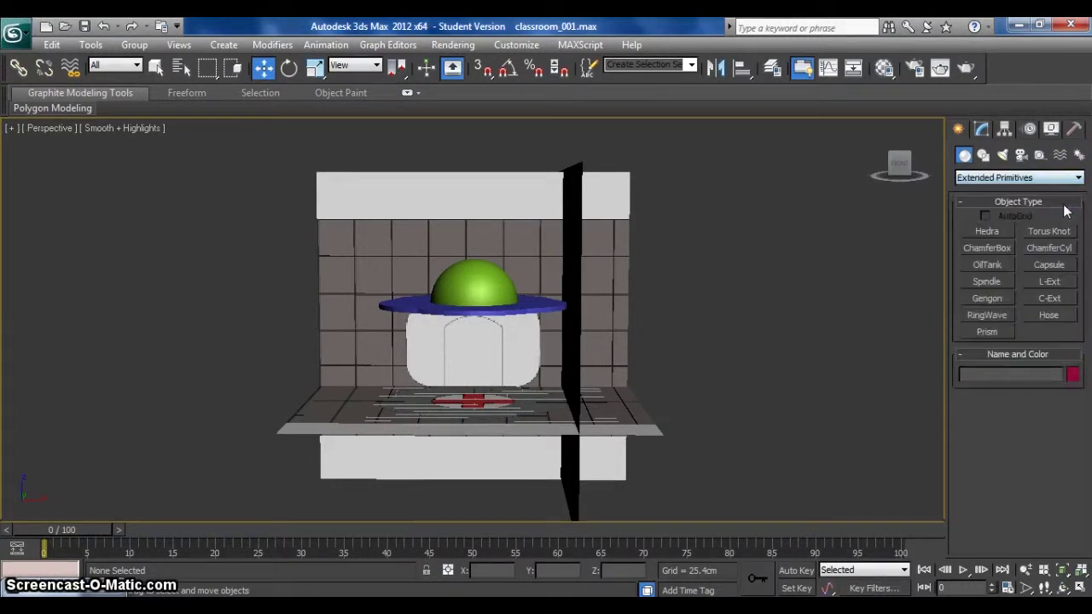
left_click(1005, 265)
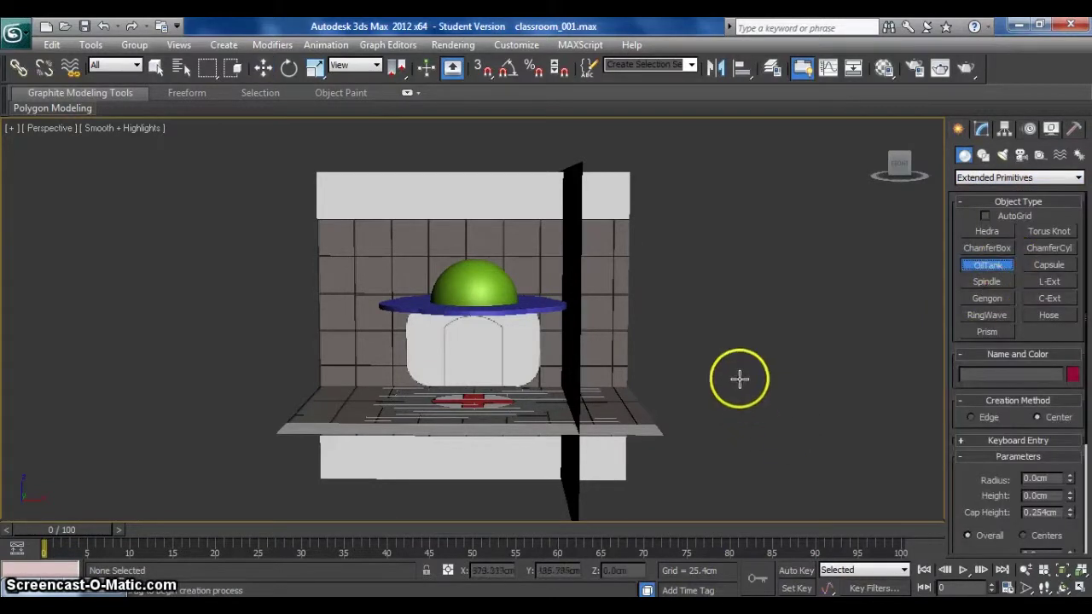
left_click_drag(731, 365, 805, 366)
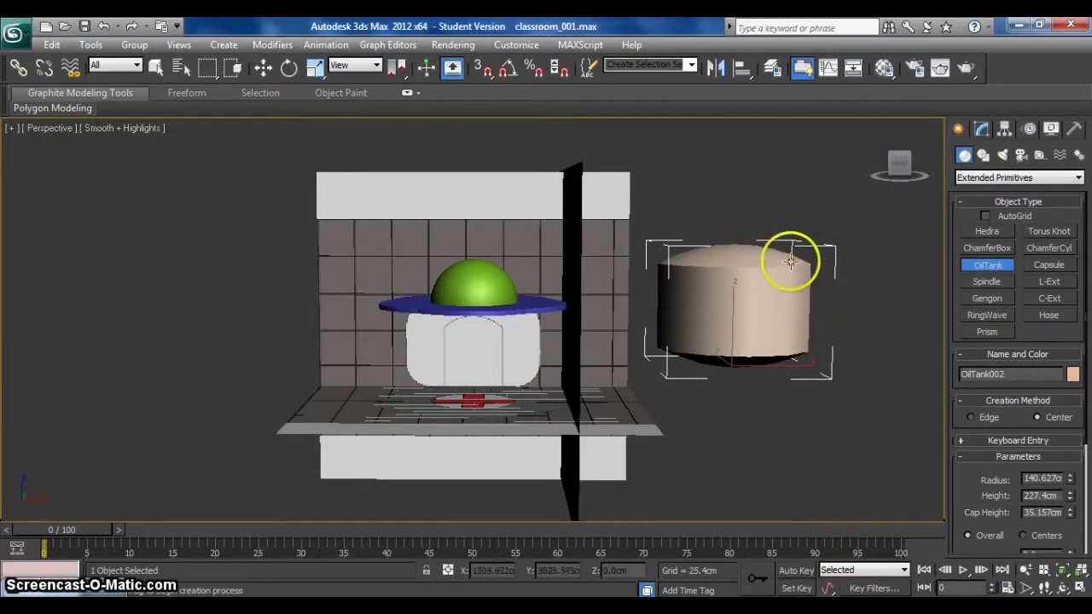
left_click_drag(786, 248, 806, 314)
key("z")
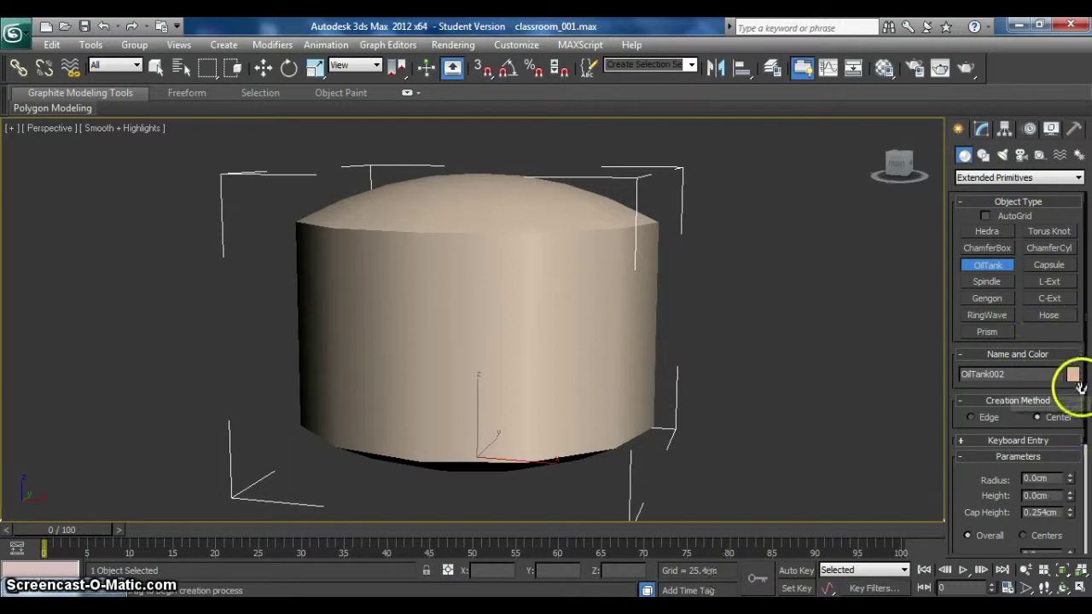
- Check the tank's Sides value, then switch to Select and Move to end OilTank creation
left_click_drag(1088, 389, 1087, 460)
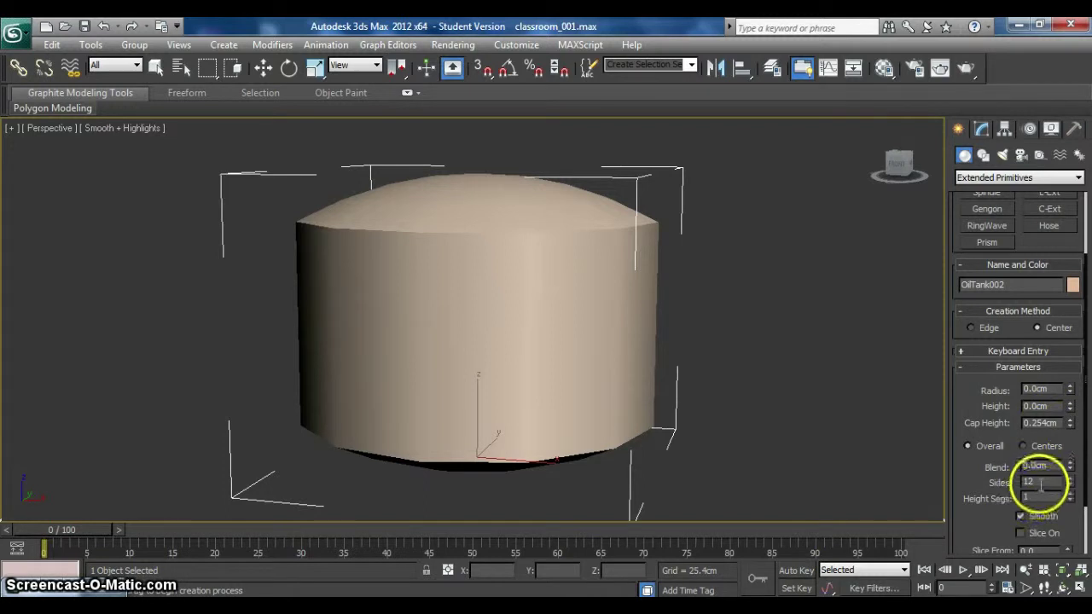
left_click_drag(1038, 482, 1025, 482)
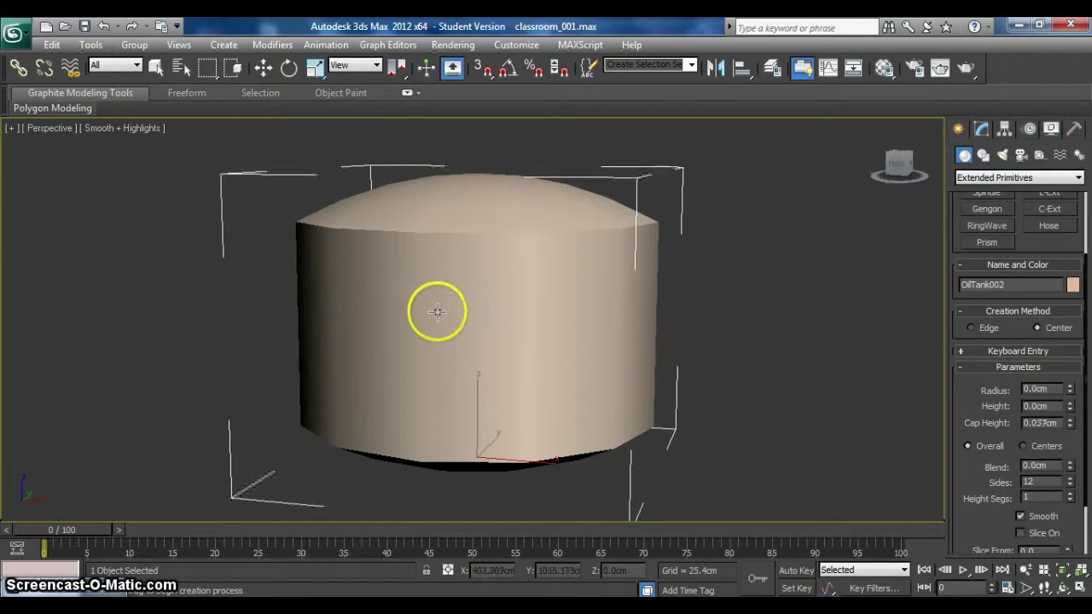
left_click(261, 69)
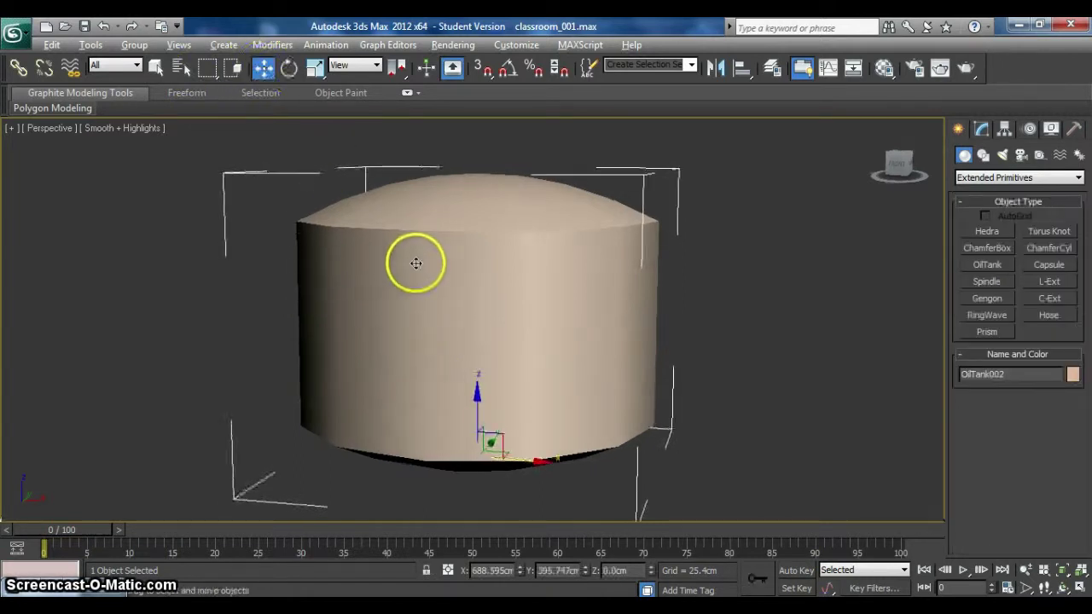
mouse_move(415, 261)
middle_mouse_down("alt")
mouse_move(426, 227)
mouse_move(419, 258)
middle_mouse_up("alt")
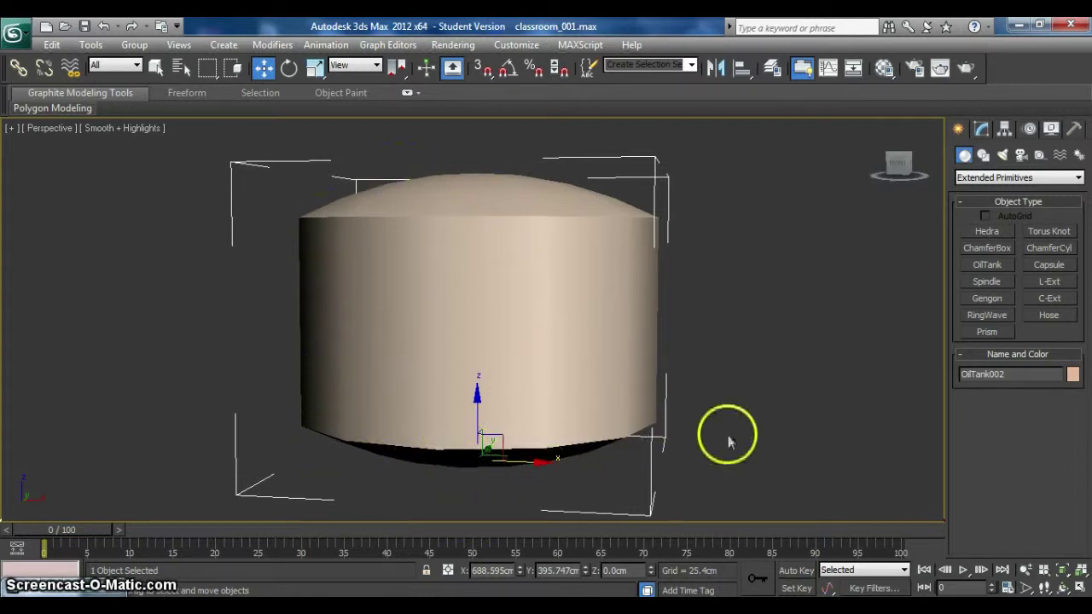
- Show the viewport in Wireframe and add an Edit Poly modifier to the tank in Vertex mode
left_click(126, 130)
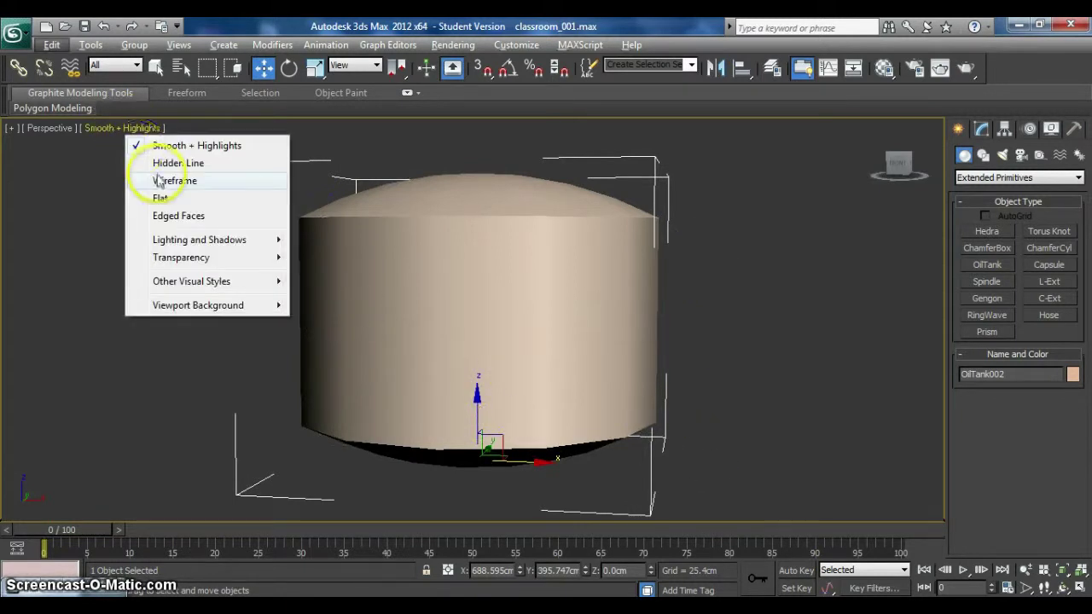
left_click(158, 181)
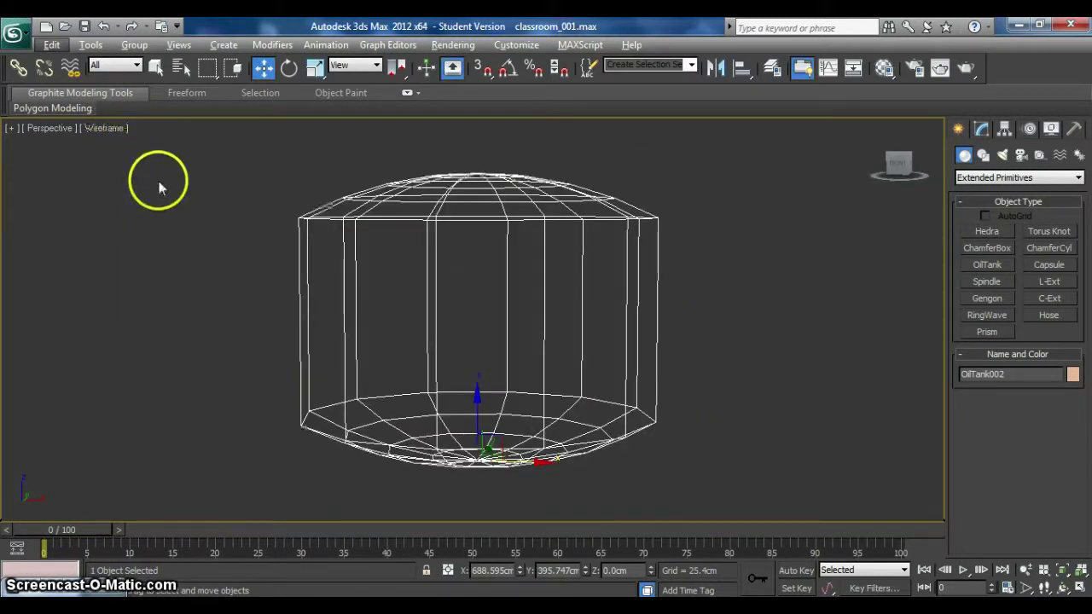
left_click(982, 129)
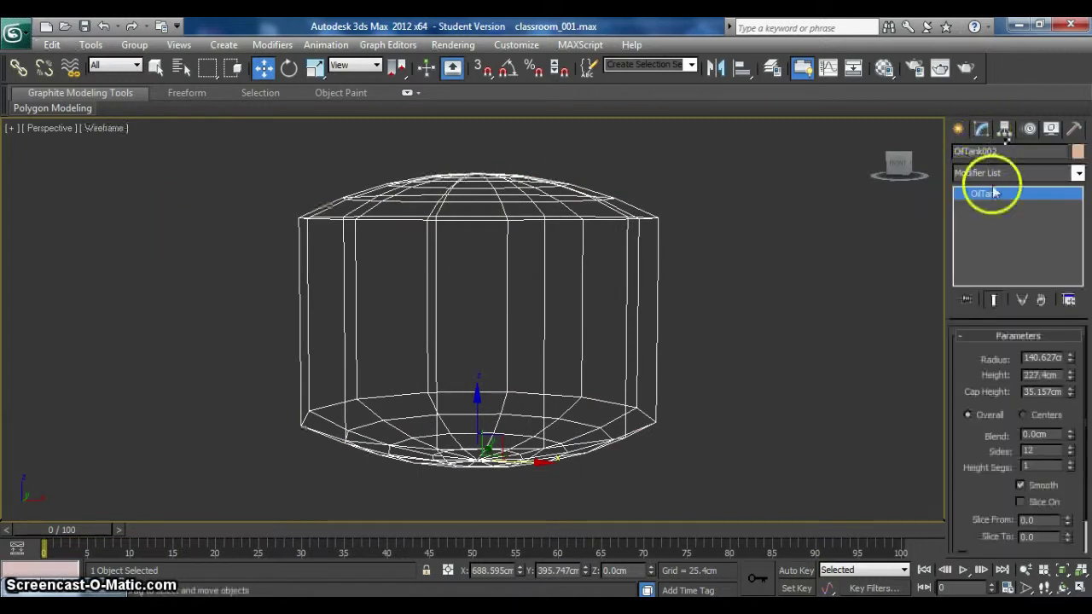
left_click(1078, 173)
scroll(1067, 444, "up", 4)
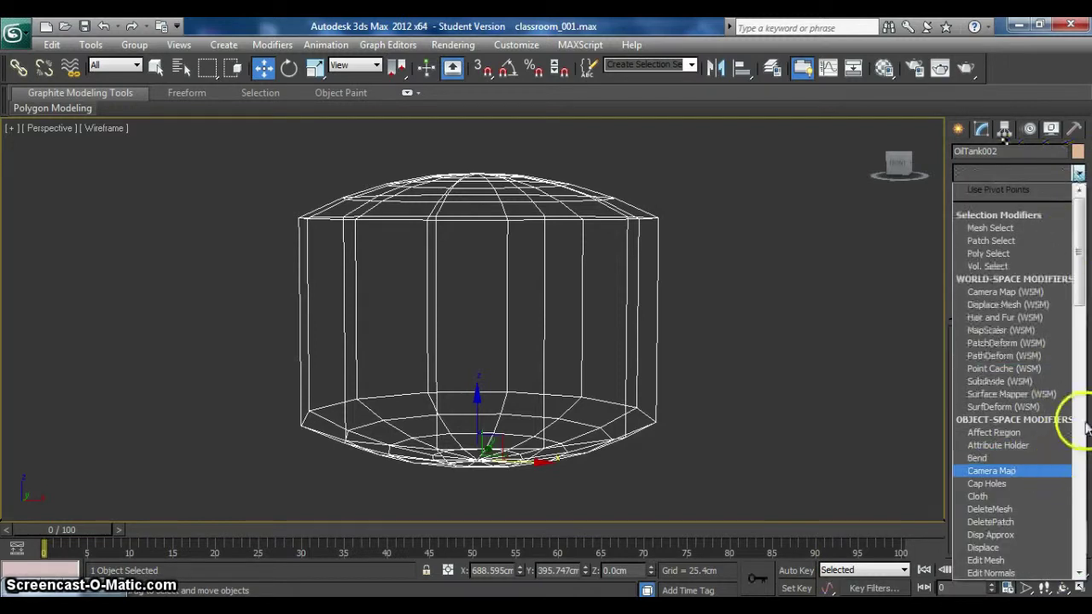
left_click_drag(1085, 265, 1084, 317)
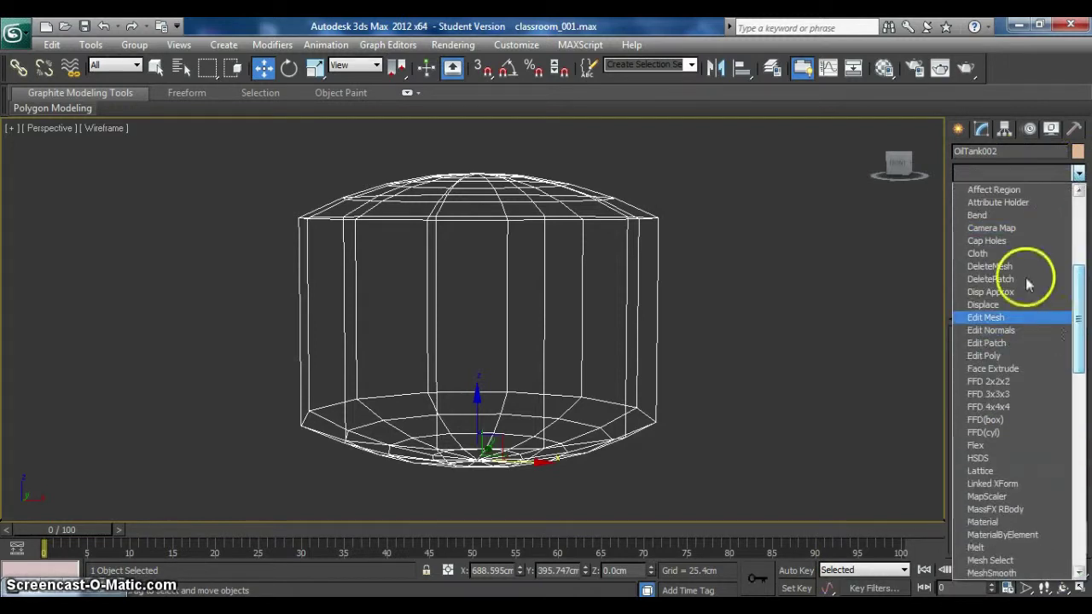
left_click(997, 355)
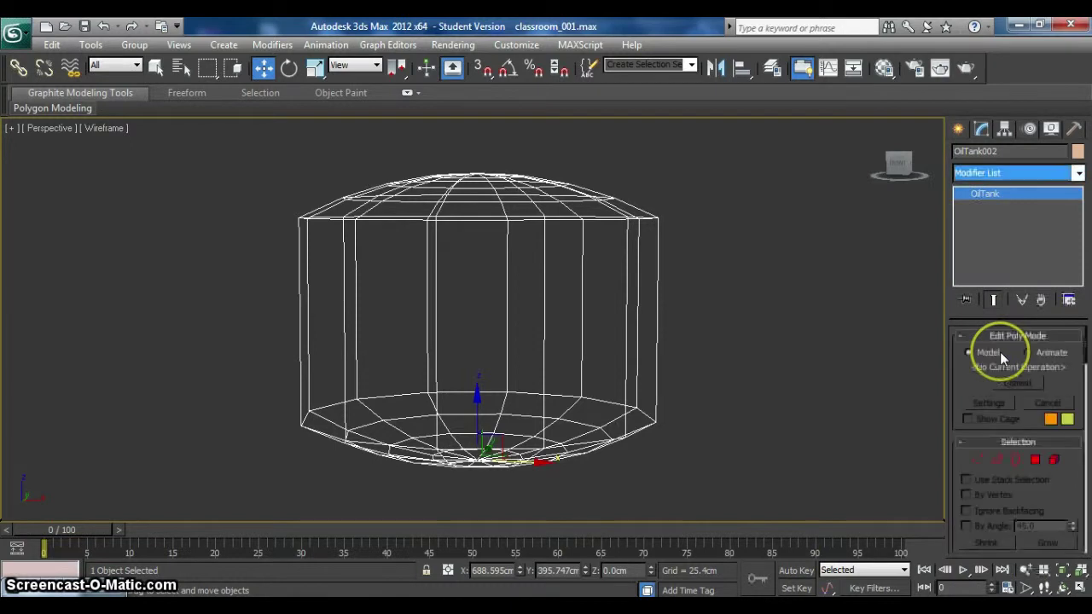
left_click(983, 461)
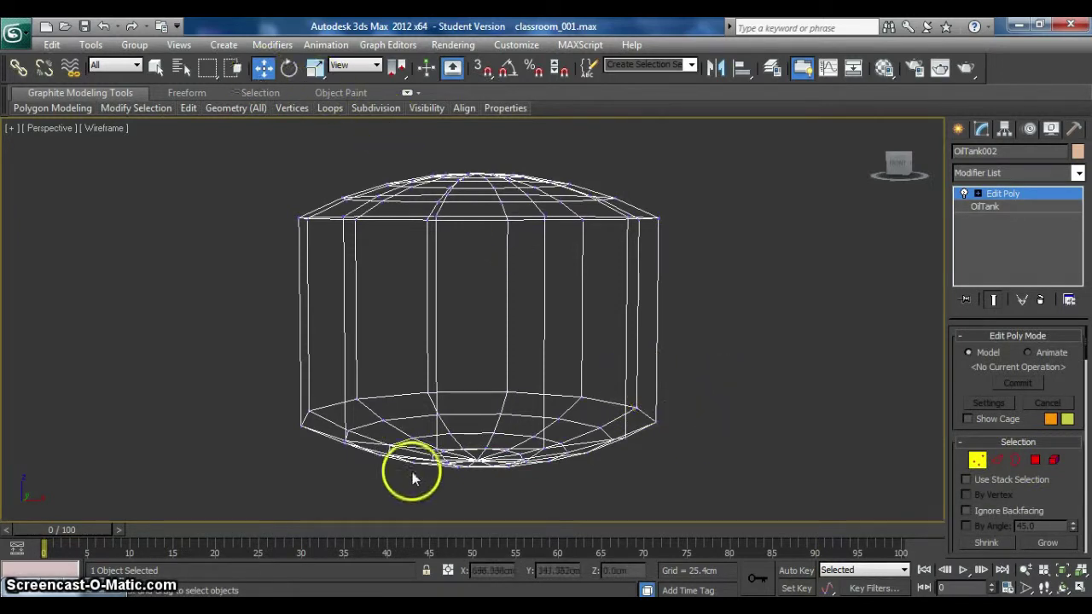
- Orbit and zoom the Perspective view for a close look at the tank's underside
middle_click_drag(418, 477, 592, 324, "alt")
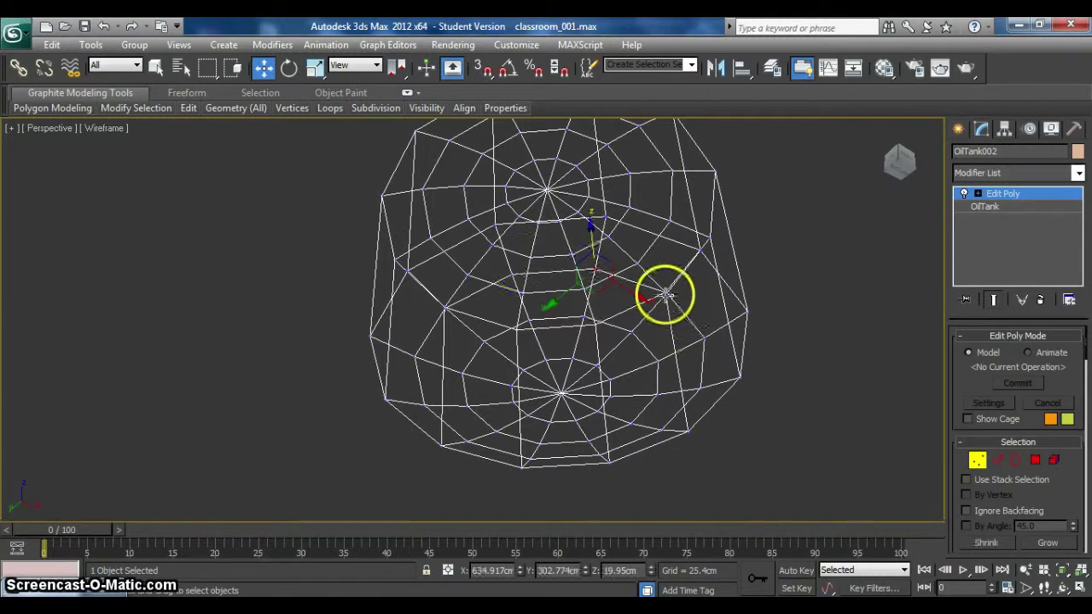
left_click_drag(664, 294, 702, 395)
scroll(646, 385, "up", 6)
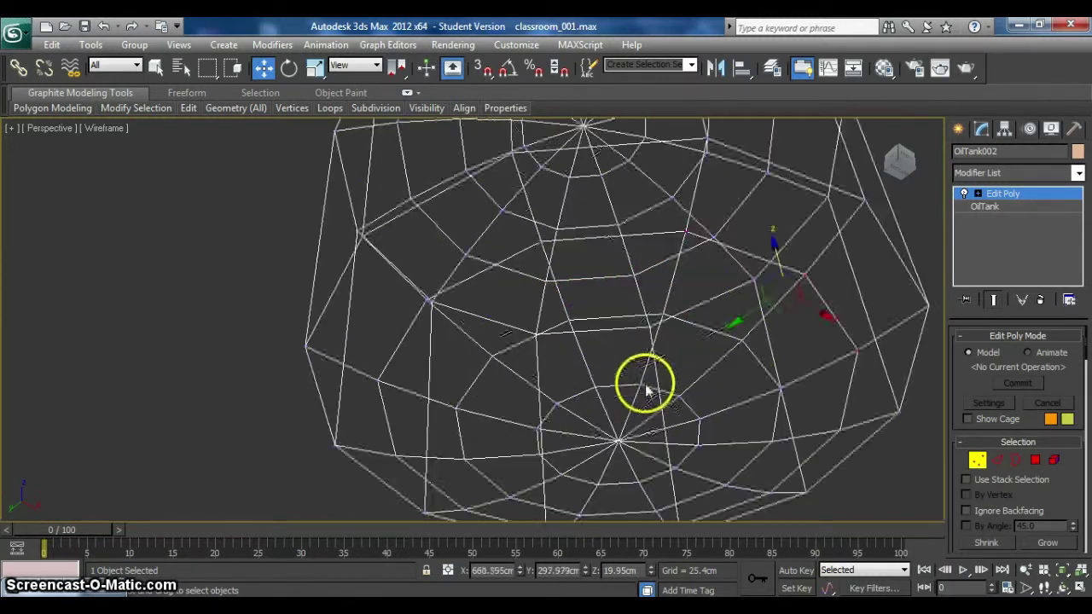
scroll(691, 331, "down", 8)
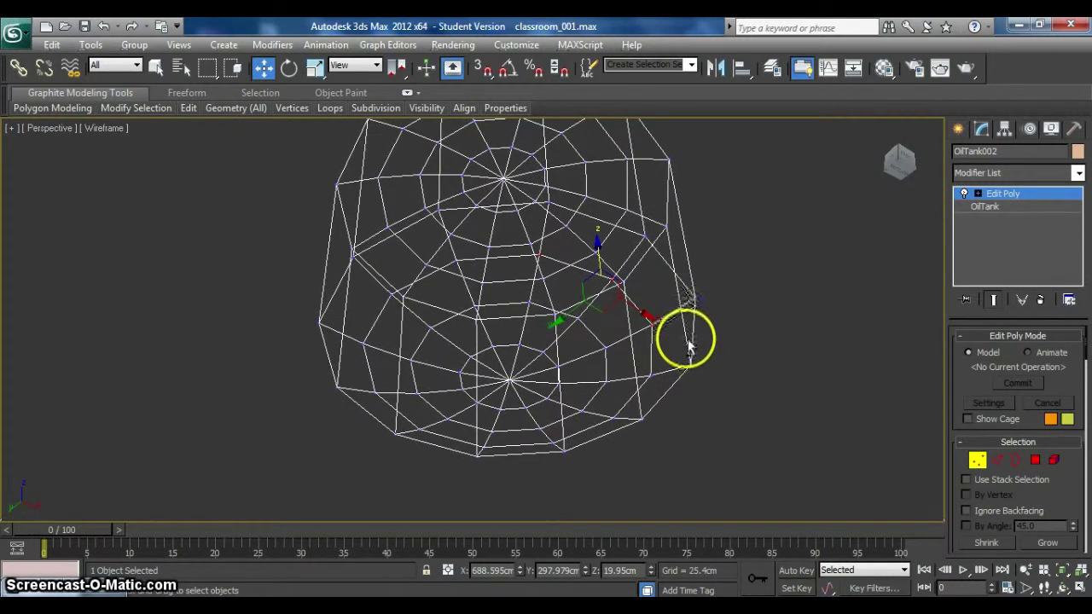
mouse_move(663, 298)
middle_mouse_down("alt")
mouse_move(657, 322)
mouse_move(675, 287)
middle_mouse_up("alt")
middle_click_drag(633, 342, 565, 268, "alt")
scroll(663, 346, "up", 3)
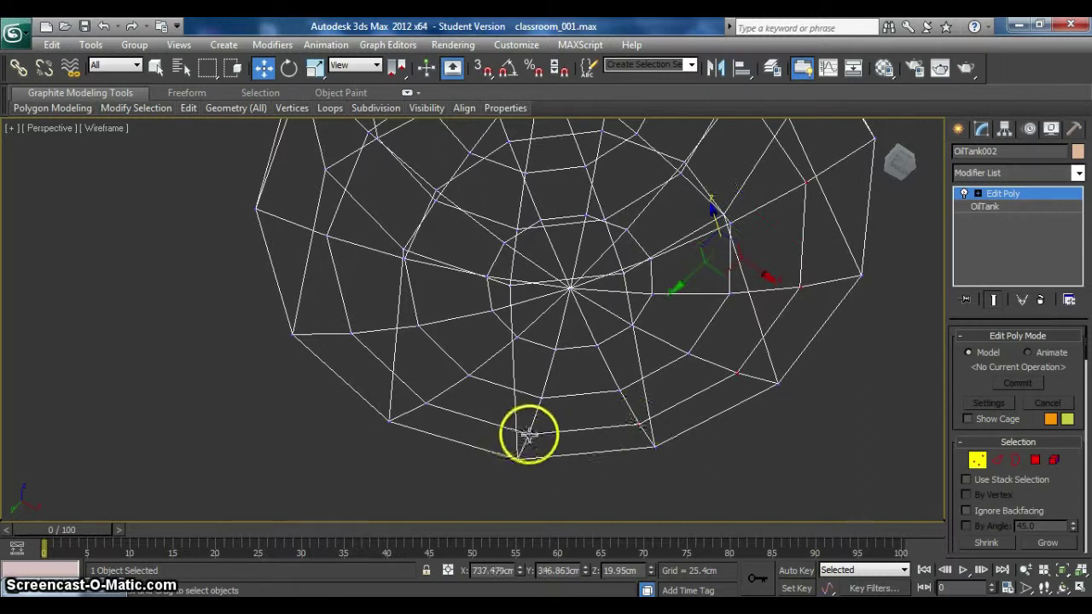
- Select the six vertices of the tank's bottom ring, orbiting around to reach them
left_click(529, 435, "ctrl")
left_click(427, 397, "ctrl")
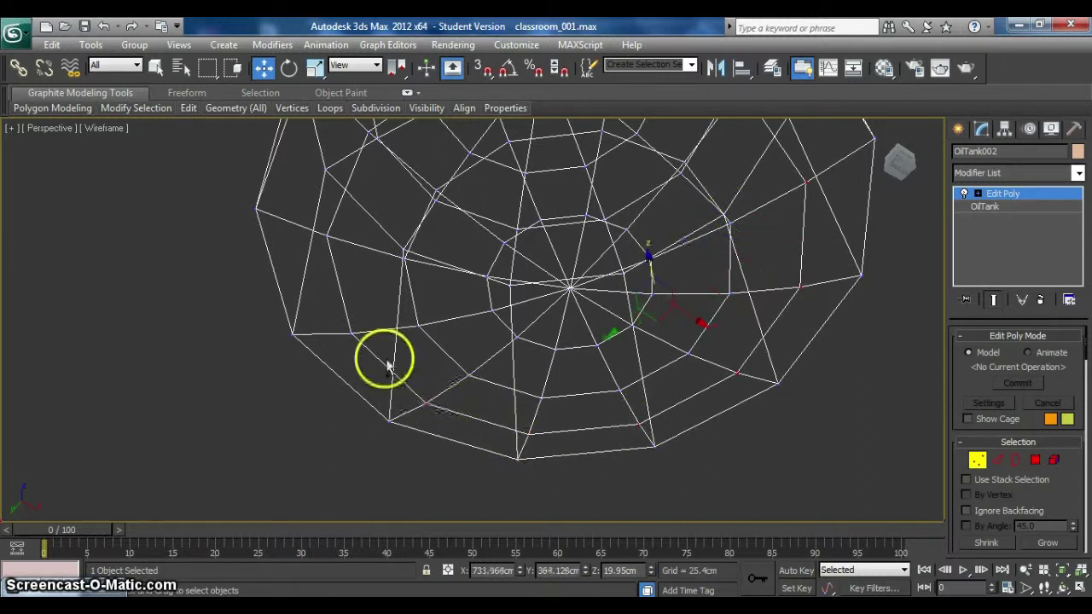
left_click(350, 336, "ctrl")
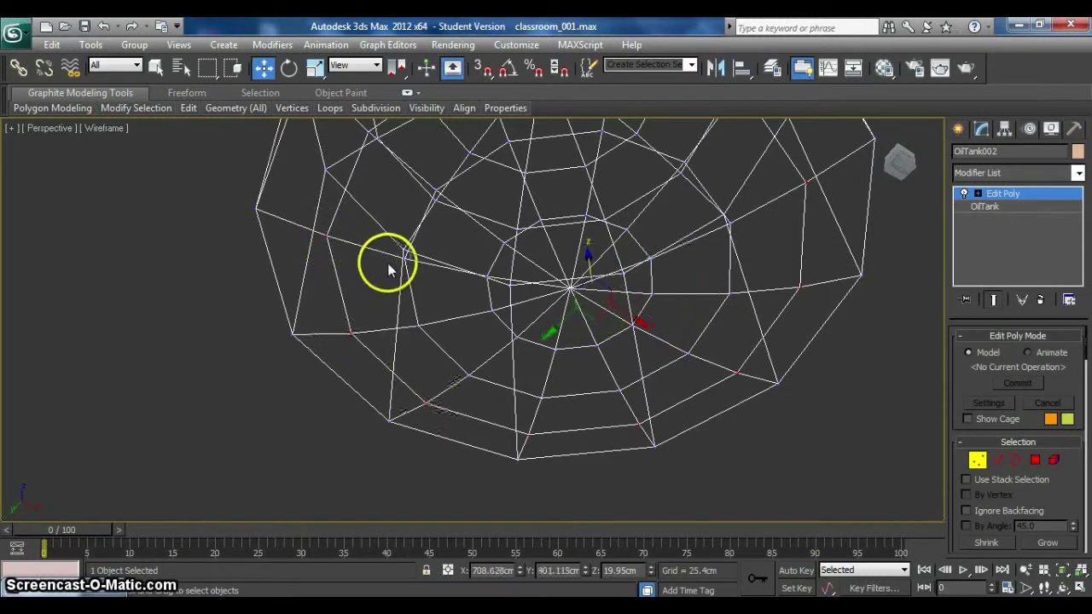
middle_click_drag(385, 259, 341, 414, "alt")
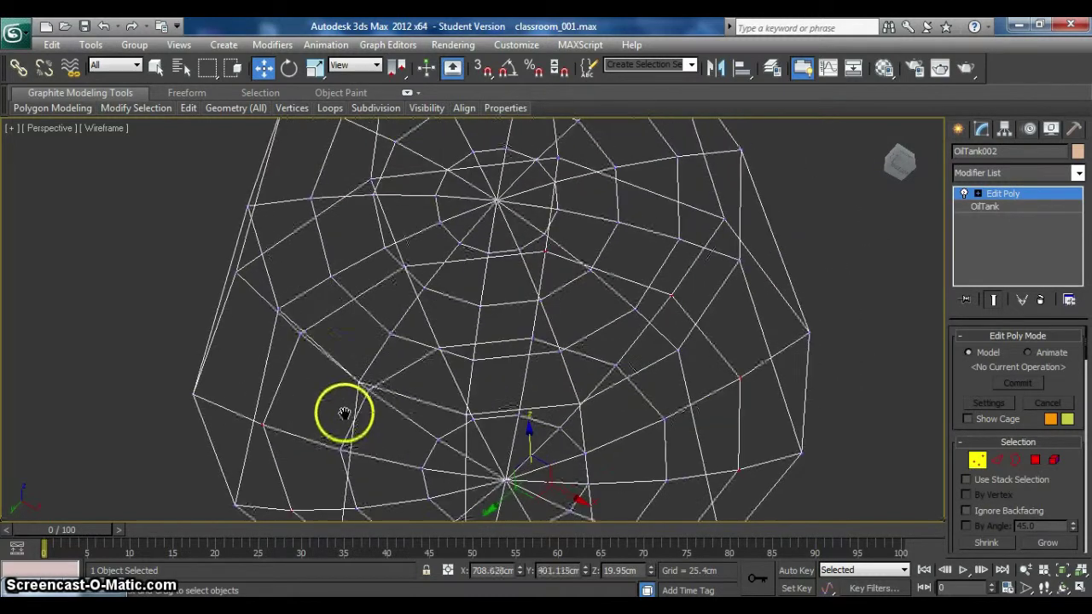
left_click(298, 330, "ctrl")
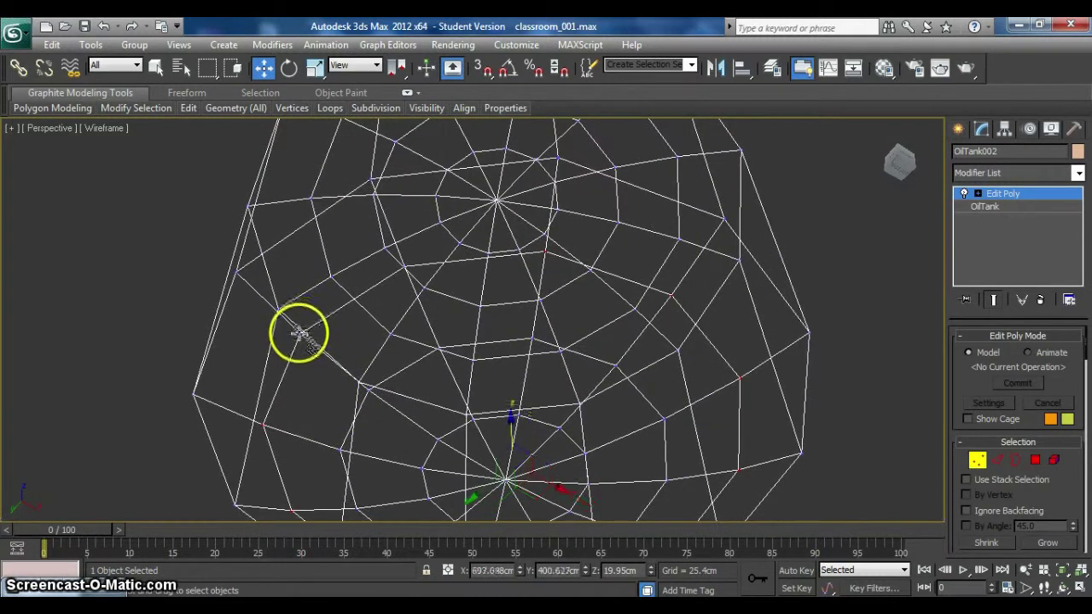
left_click(404, 268, "ctrl")
left_click(543, 252, "ctrl")
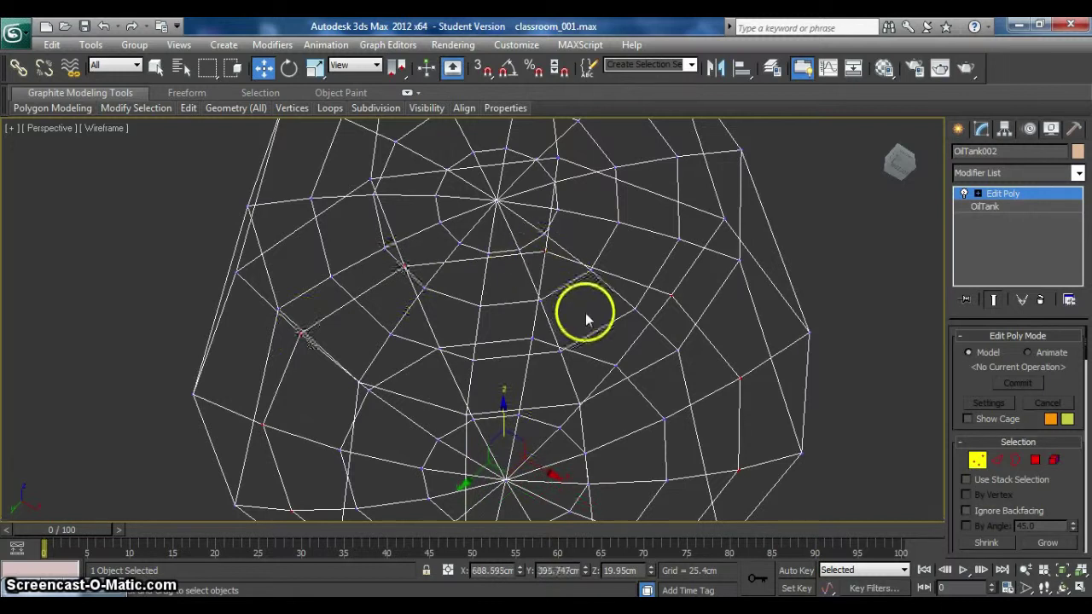
middle_click_drag(574, 335, 573, 258, "alt")
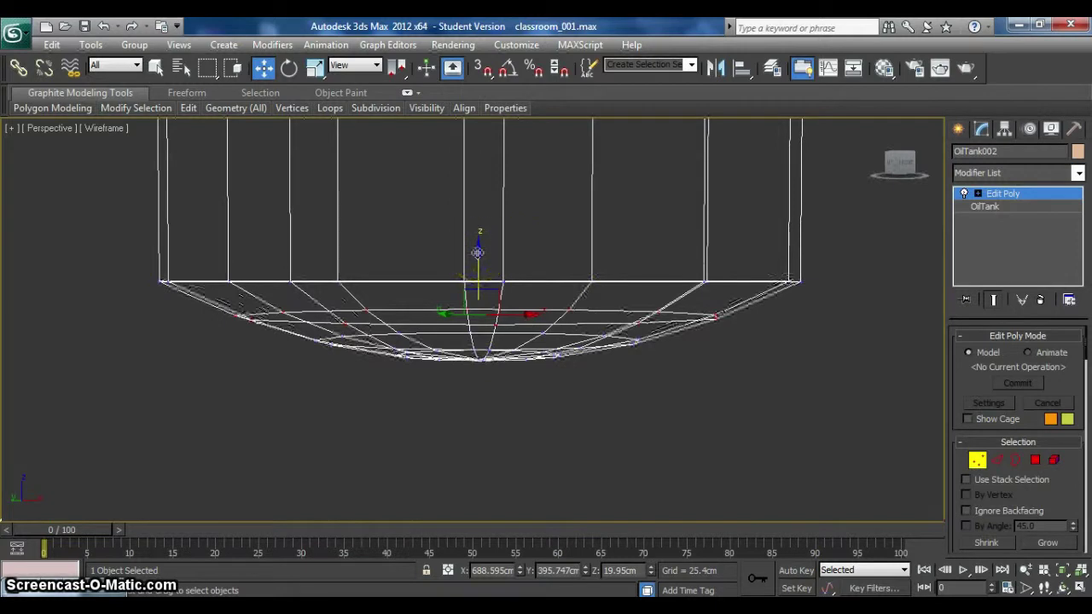
- Raise the selected bottom ring along Z until it lines up with the side walls' base
left_click_drag(479, 250, 492, 219)
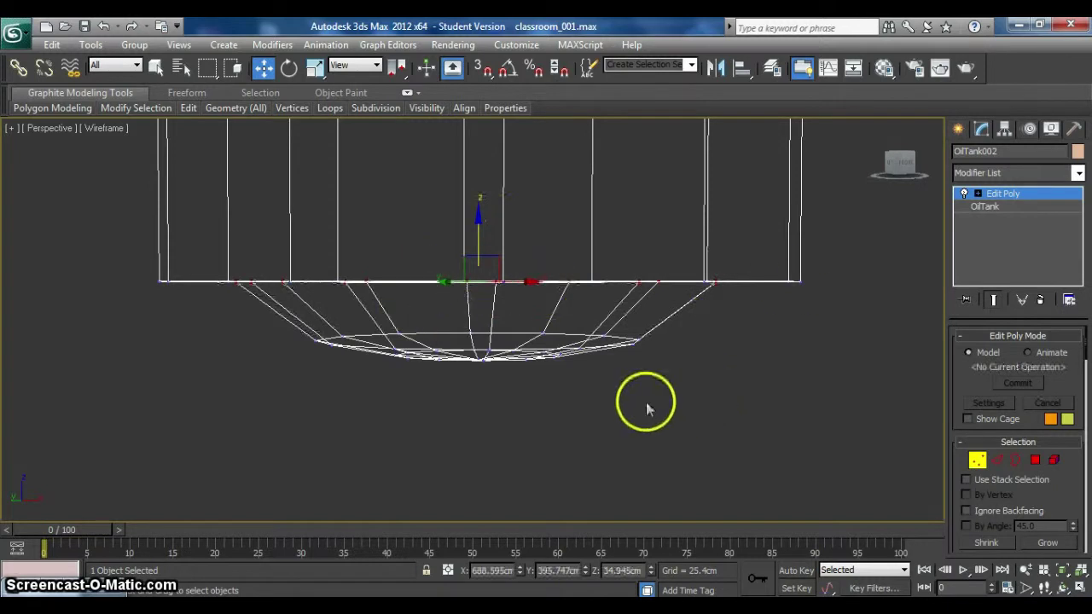
mouse_move(616, 378)
middle_mouse_down("alt")
mouse_move(628, 362)
mouse_move(619, 387)
middle_mouse_up("alt")
middle_click_drag(568, 358, 640, 312, "alt")
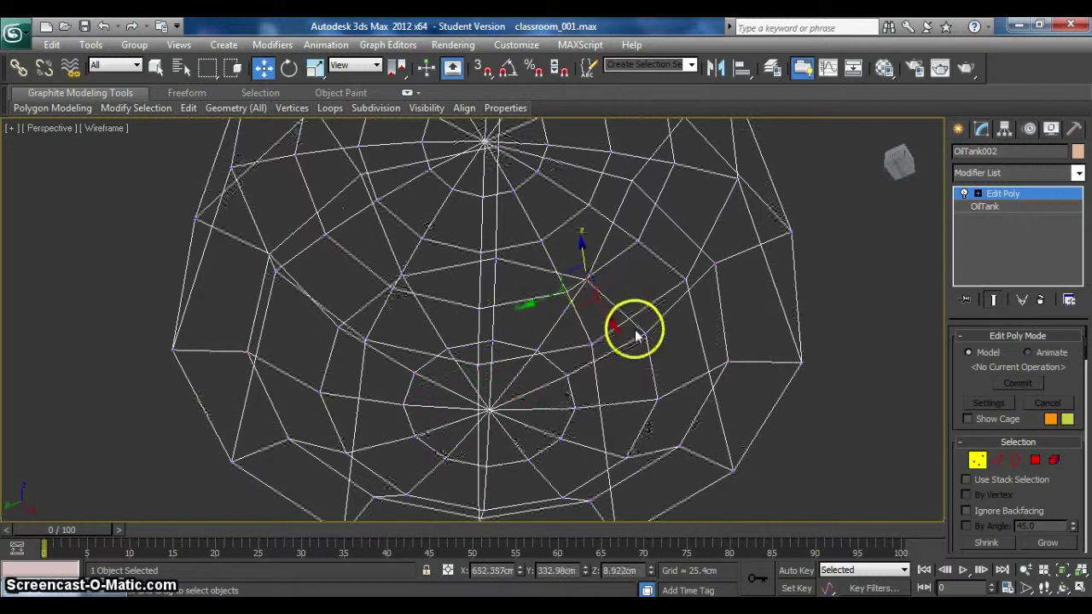
- Select the bottom's centre vertex and raise it along Z level with the ring, flattening the base
left_click(641, 332)
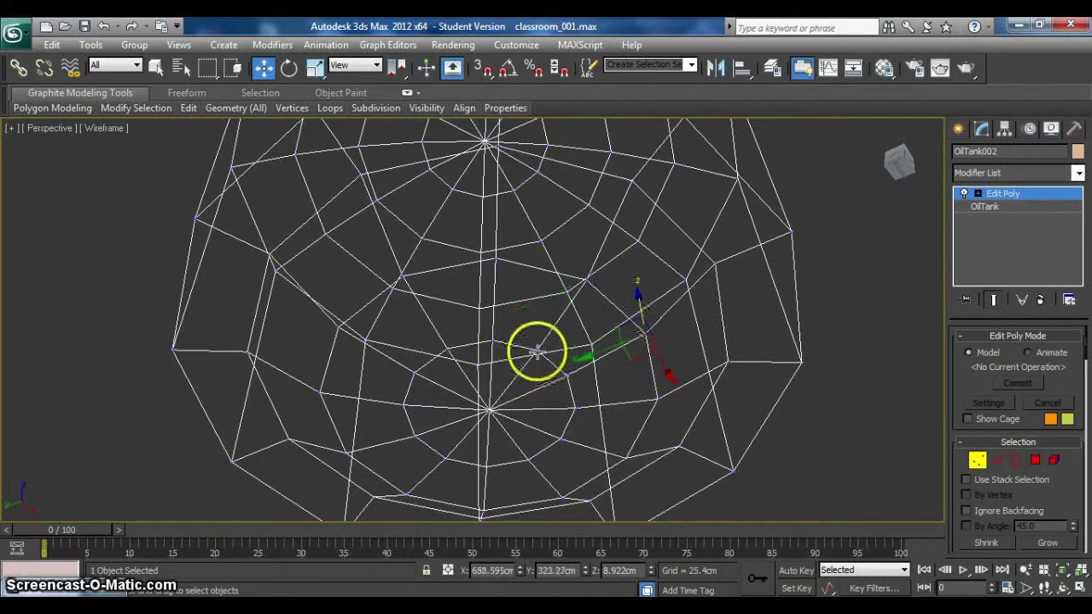
left_click_drag(536, 352, 503, 417)
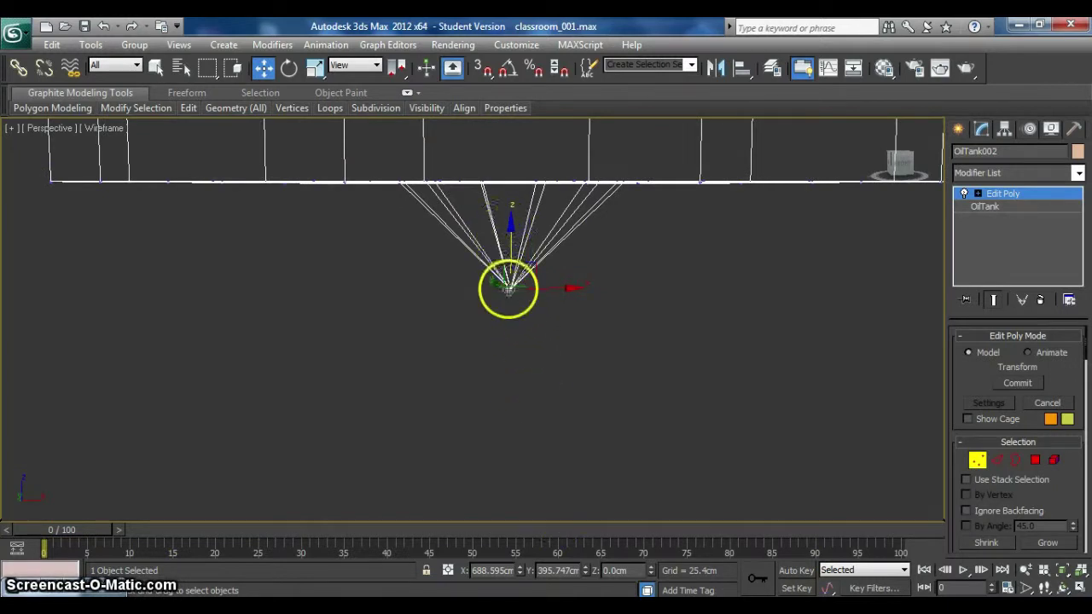
left_click_drag(509, 287, 537, 122)
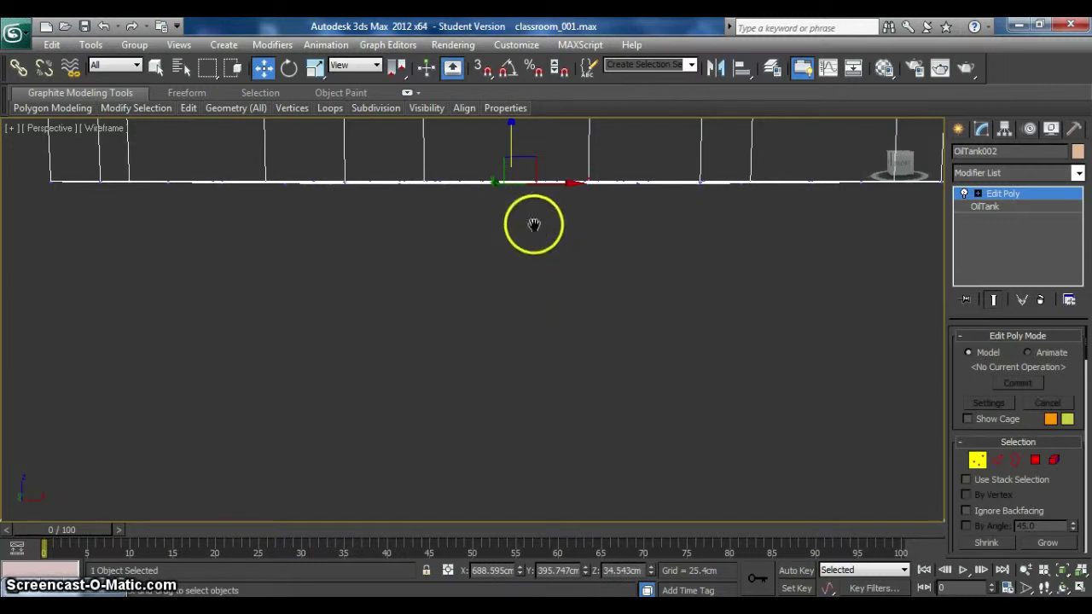
middle_click_drag(534, 227, 508, 300, "alt")
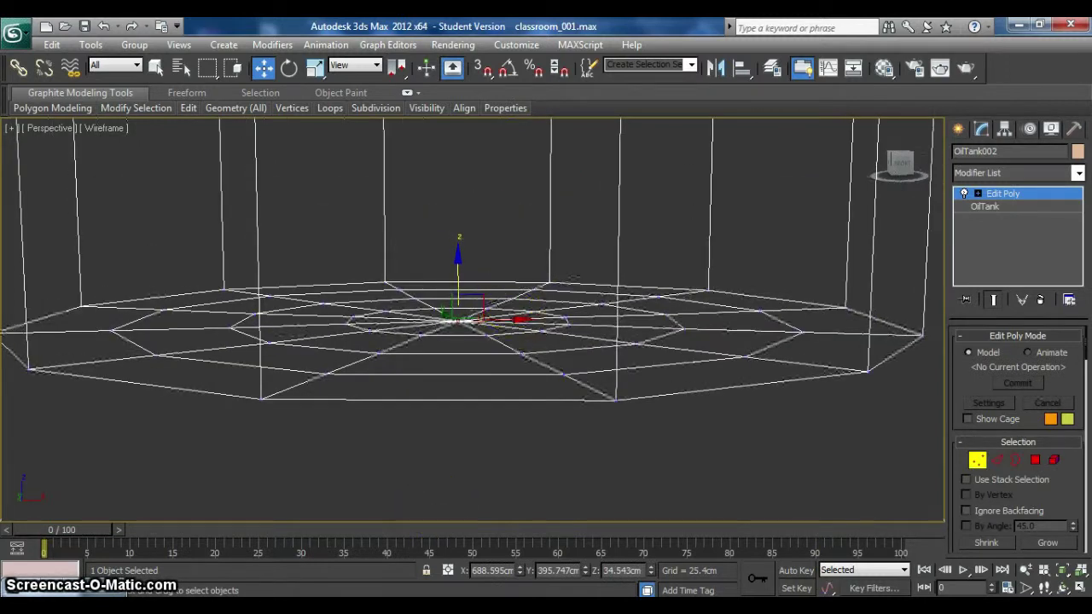
- Switch the viewport to Smooth + Highlights and turn off Edit Poly's Vertex sub-object mode
left_click(102, 127)
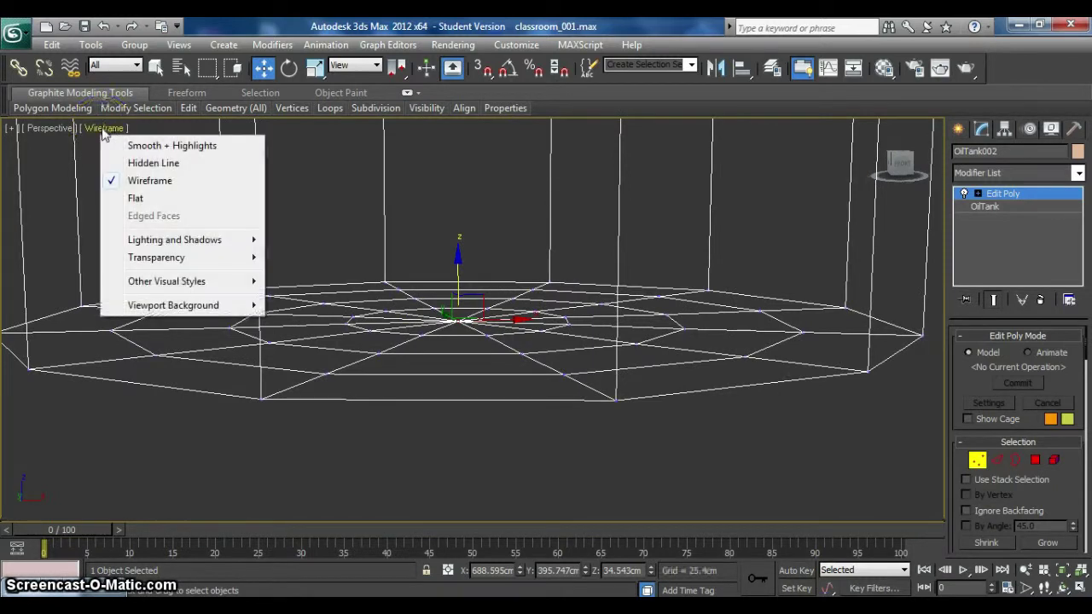
left_click(162, 147)
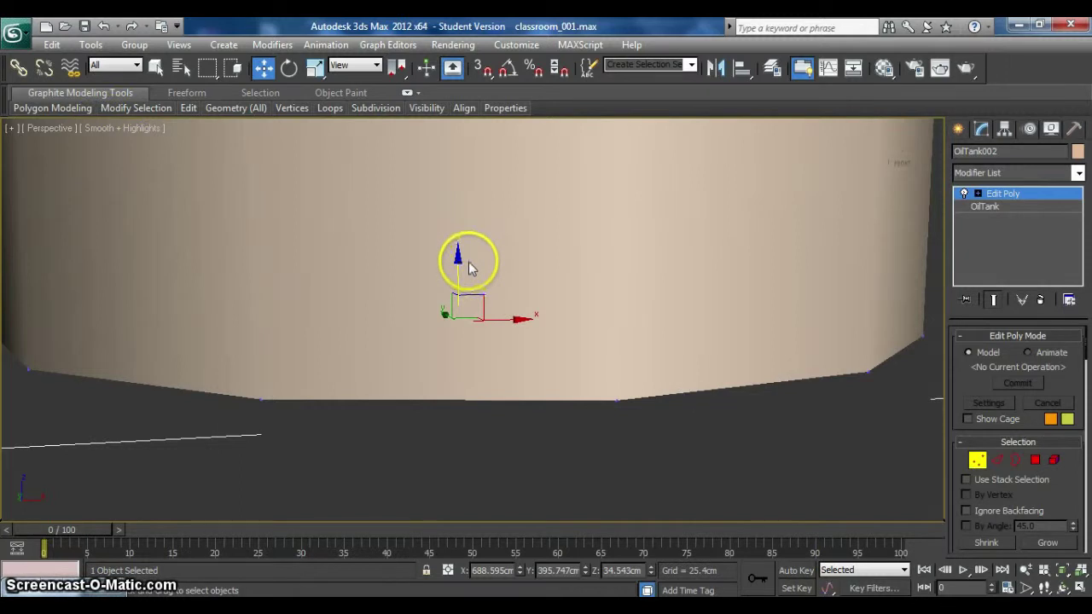
scroll(457, 313, "down", 6)
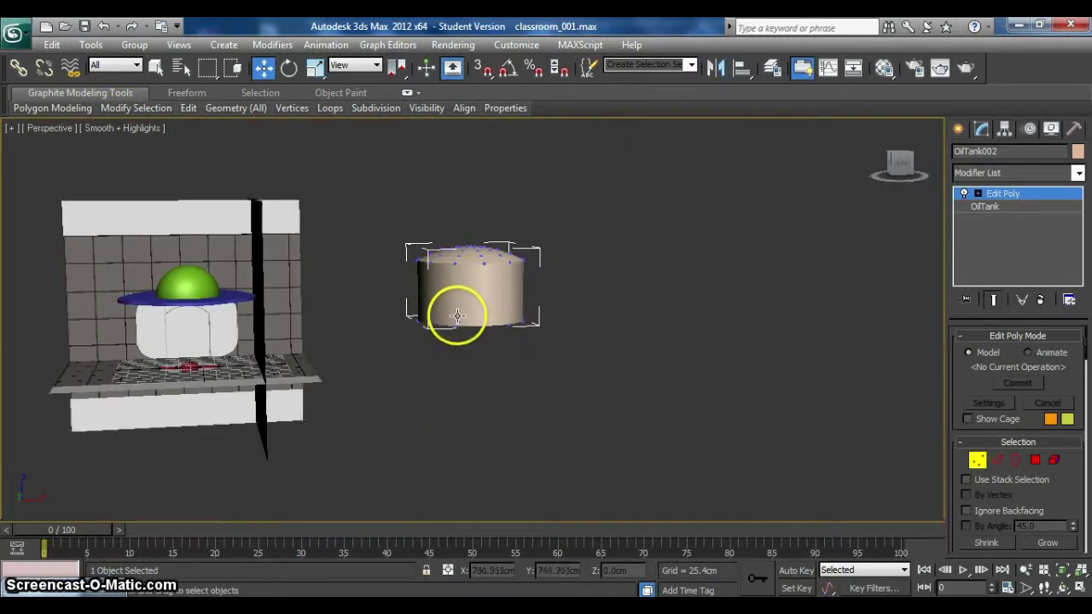
left_click(998, 206)
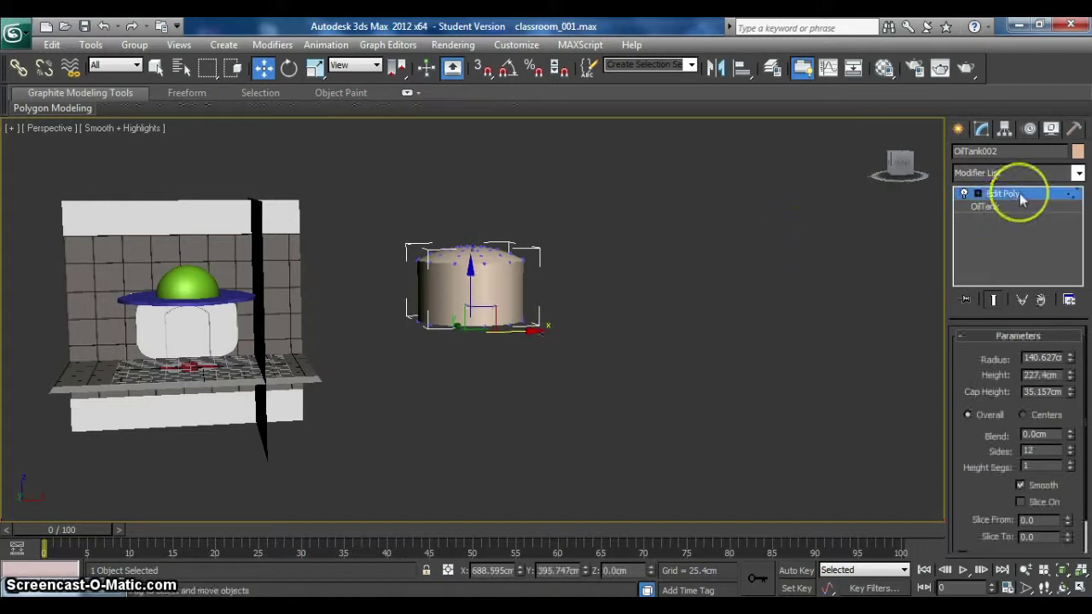
left_click(1022, 198)
left_click(975, 462)
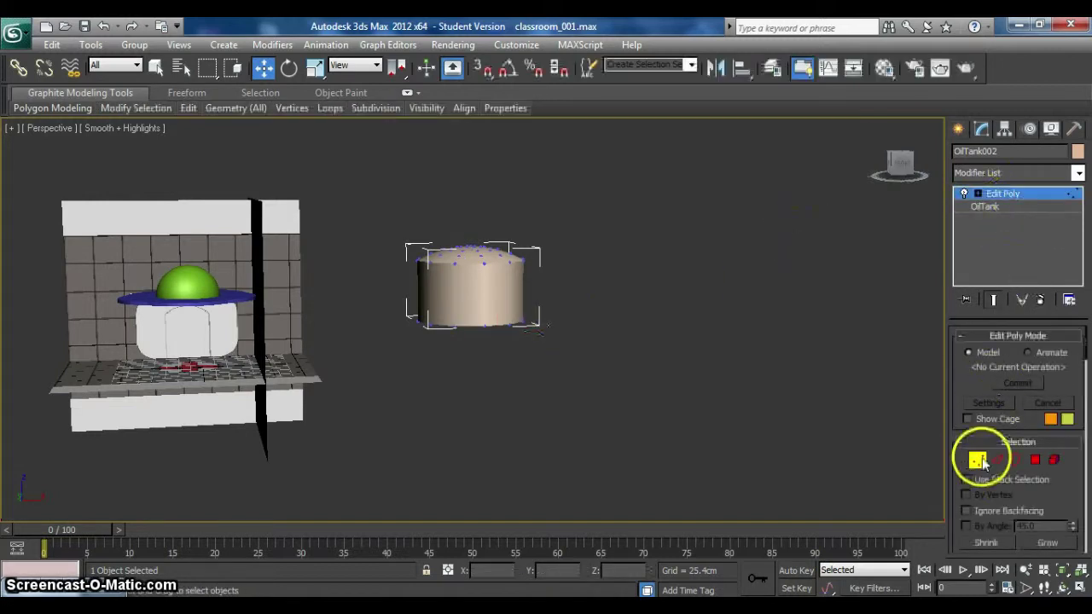
left_click(978, 460)
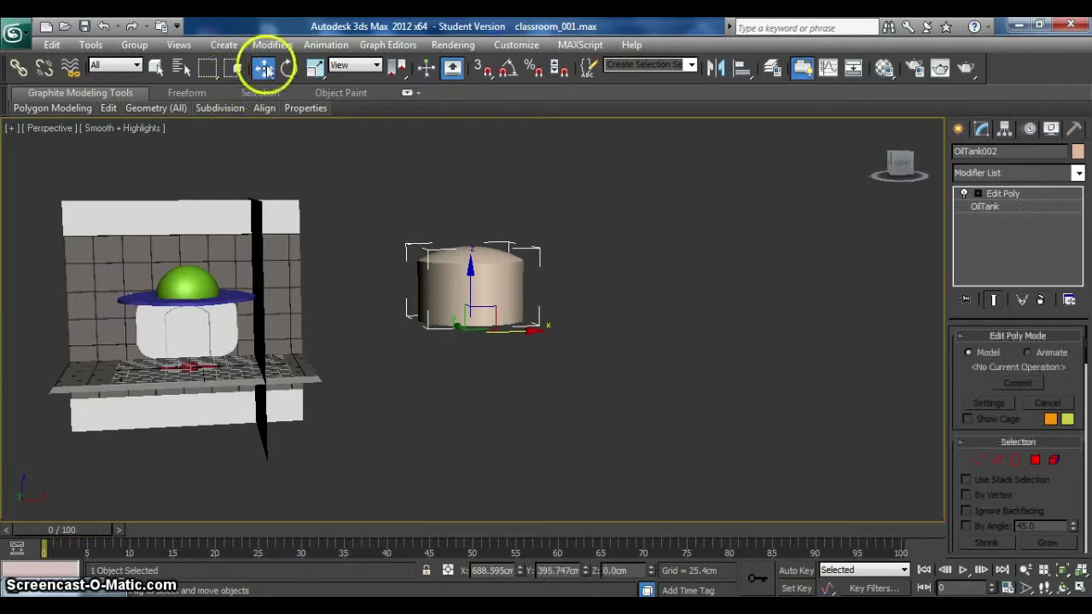
- Move the tank into the classroom under the green dome, to Y −107.728 cm and Z −25.854 cm
left_click_drag(534, 331, 259, 298)
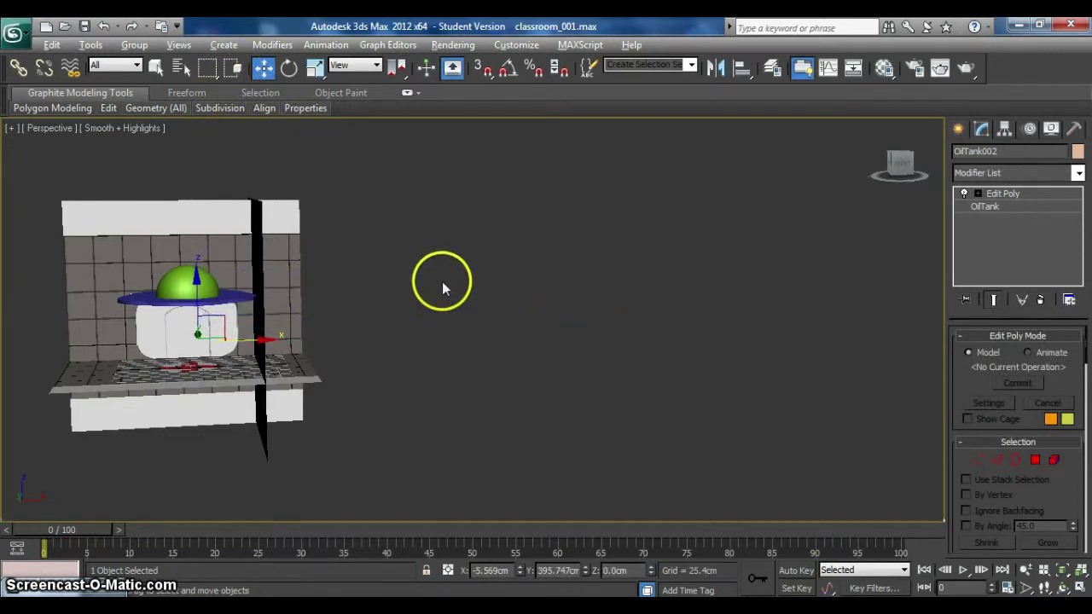
left_click_drag(300, 299, 519, 416)
scroll(519, 409, "up", 6)
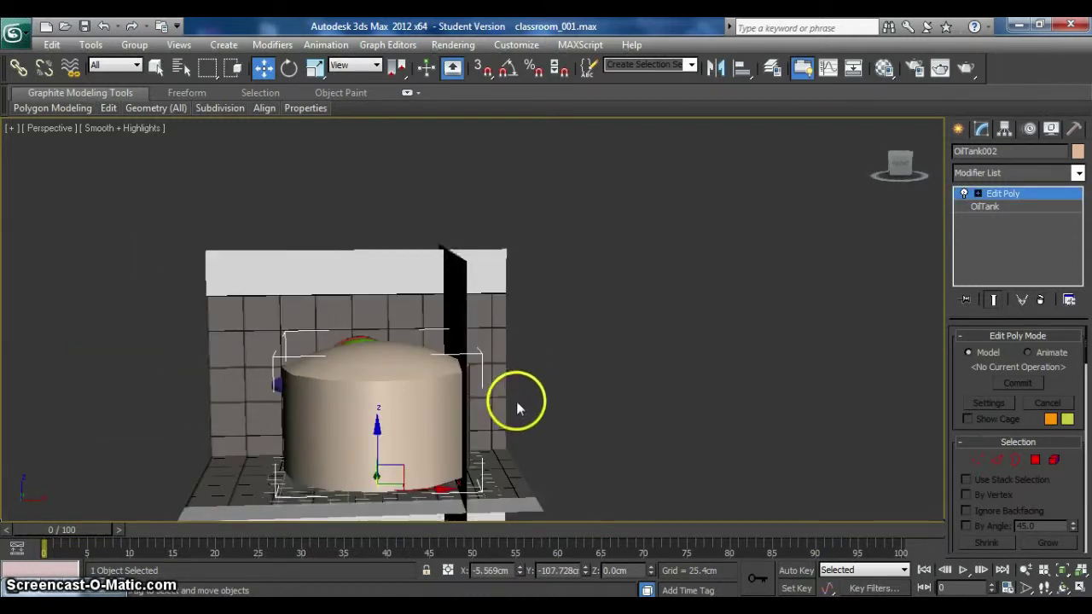
middle_click_drag(526, 384, 689, 335)
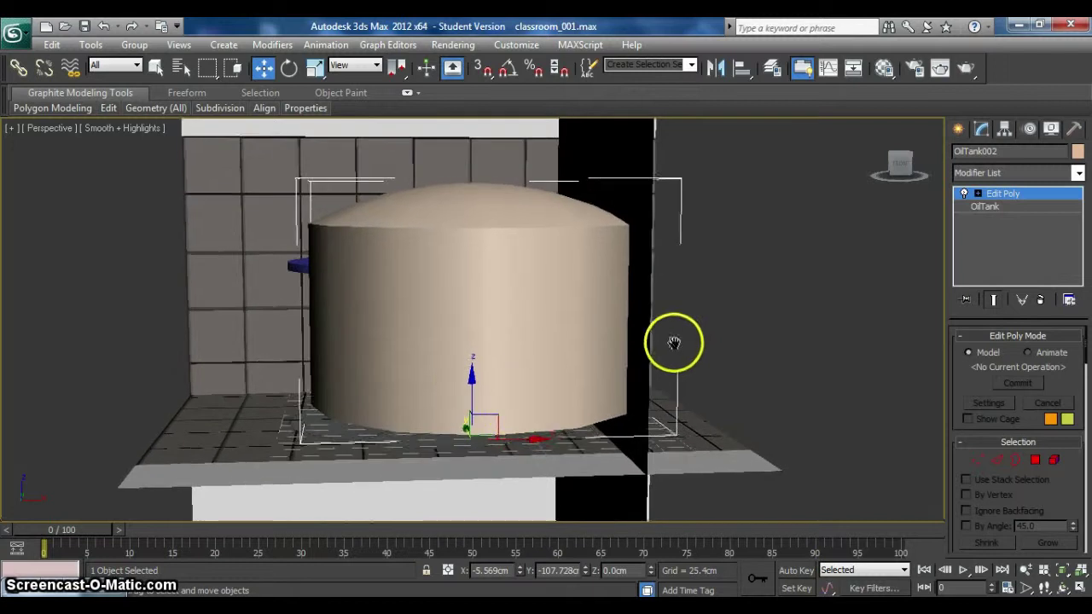
left_click_drag(473, 375, 475, 405)
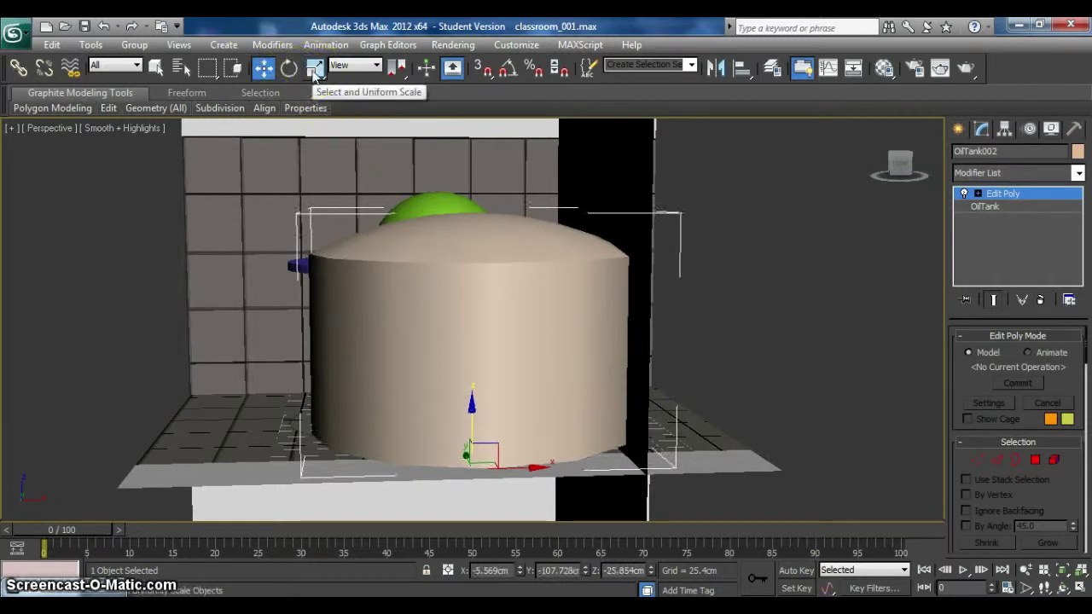
- Make Select and Uniform Scale the active transform tool
left_click(314, 68)
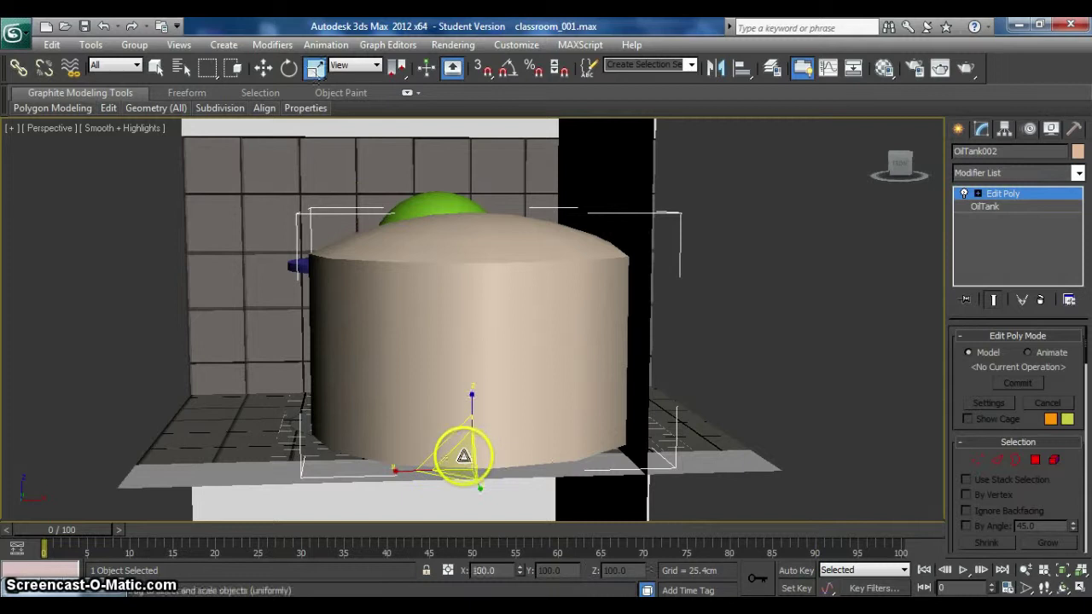